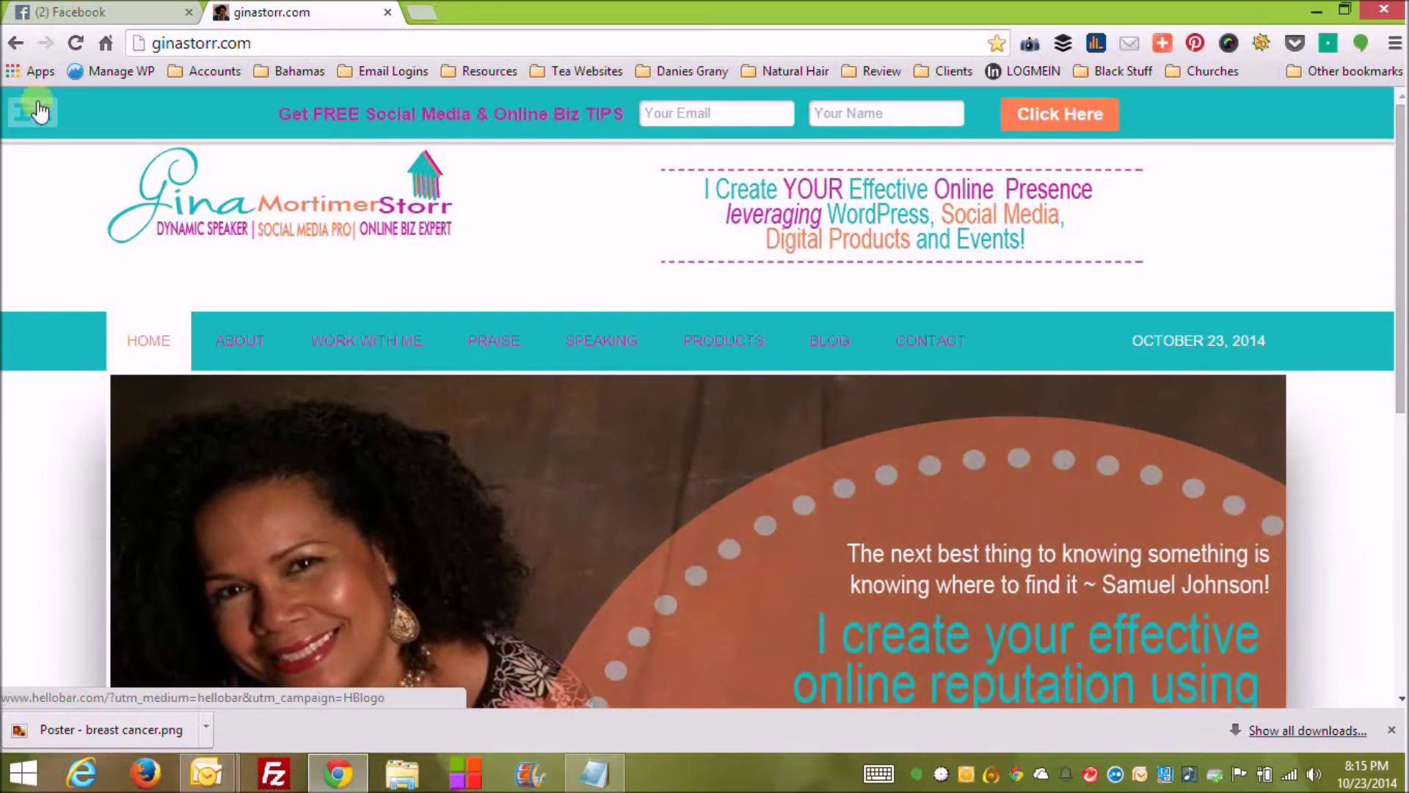
Switch from the ginastorr.com homepage to the Facebook news feed tab.
click(76, 13)
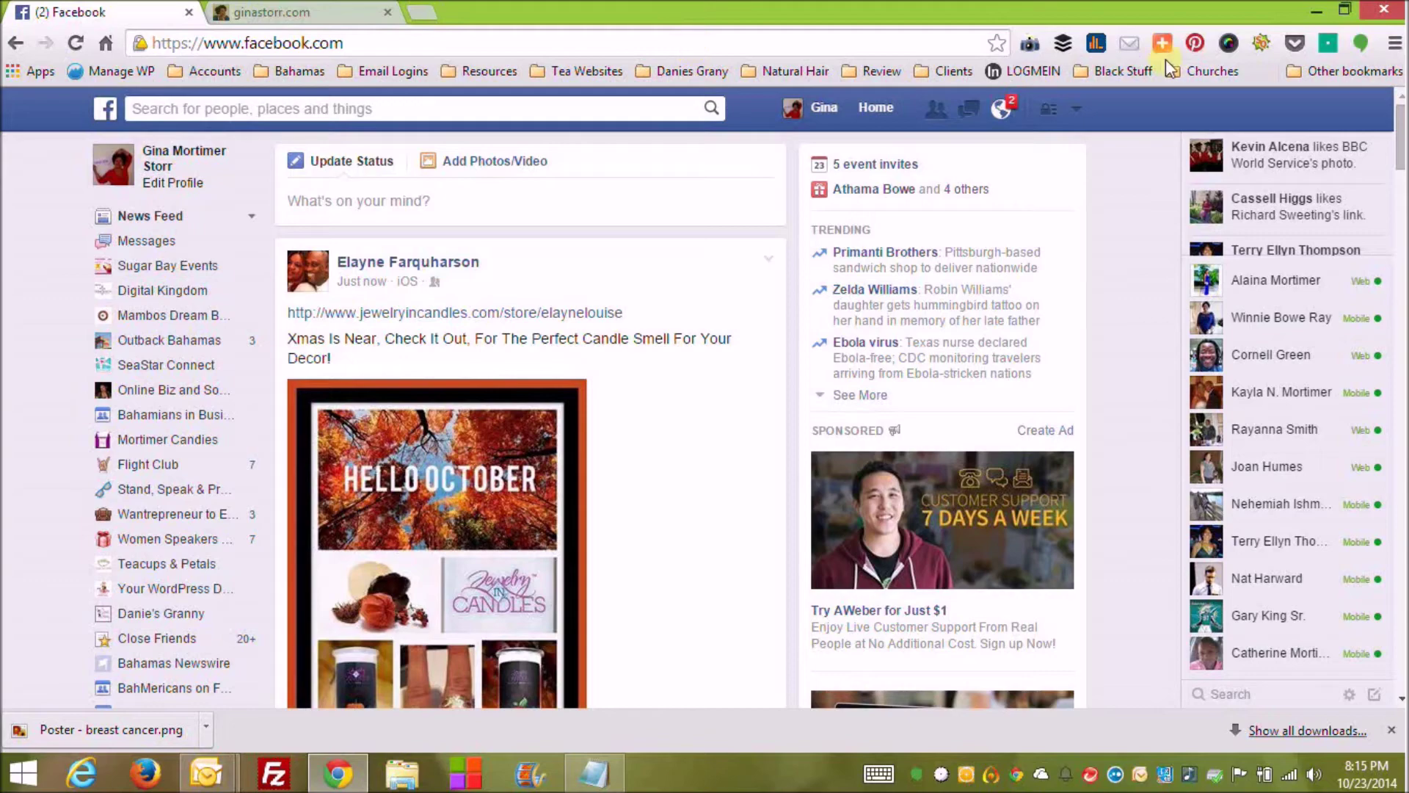
Scroll the news feed and open the full list of groups from the sidebar's Groups 'More' link.
scroll(704, 411, down, 4)
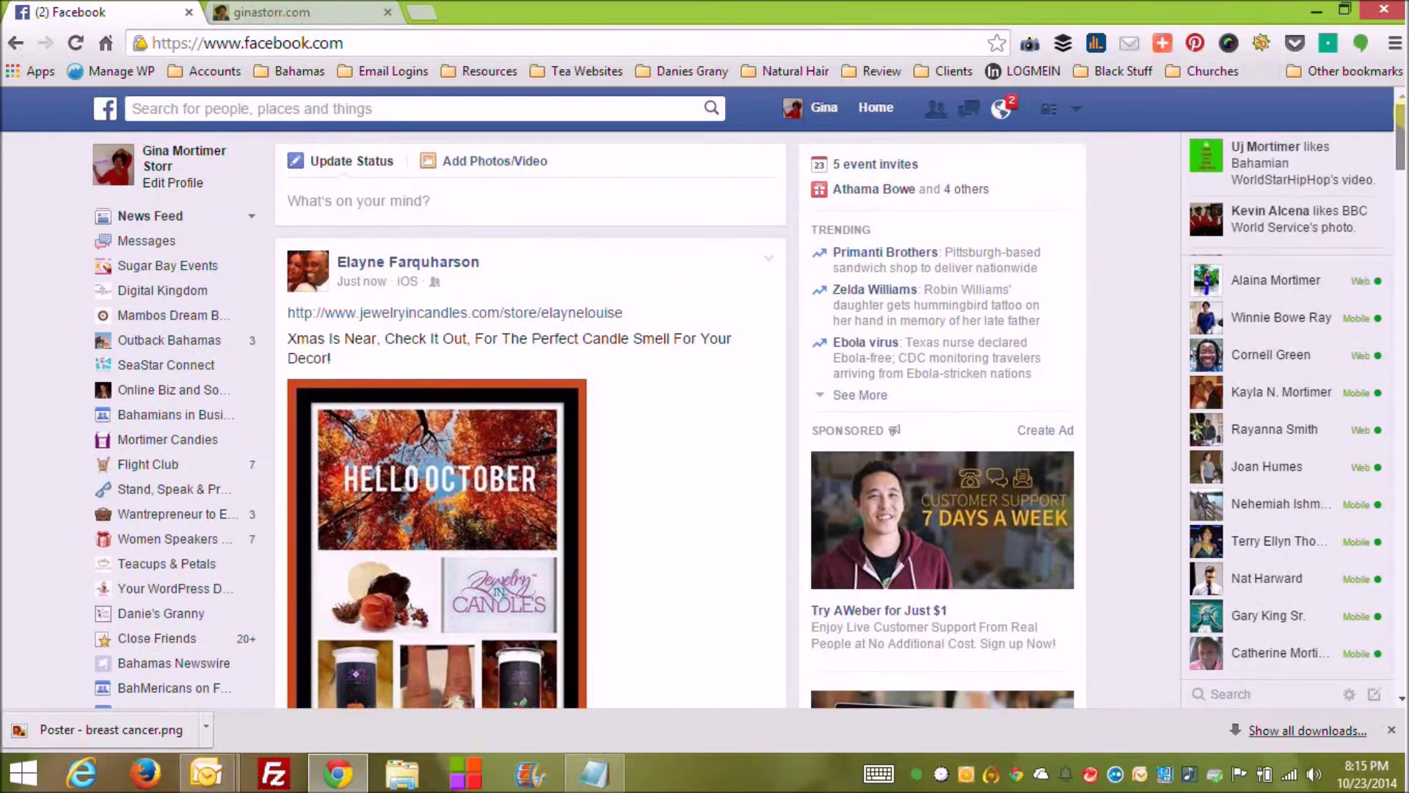
scroll(530, 419, down, 5)
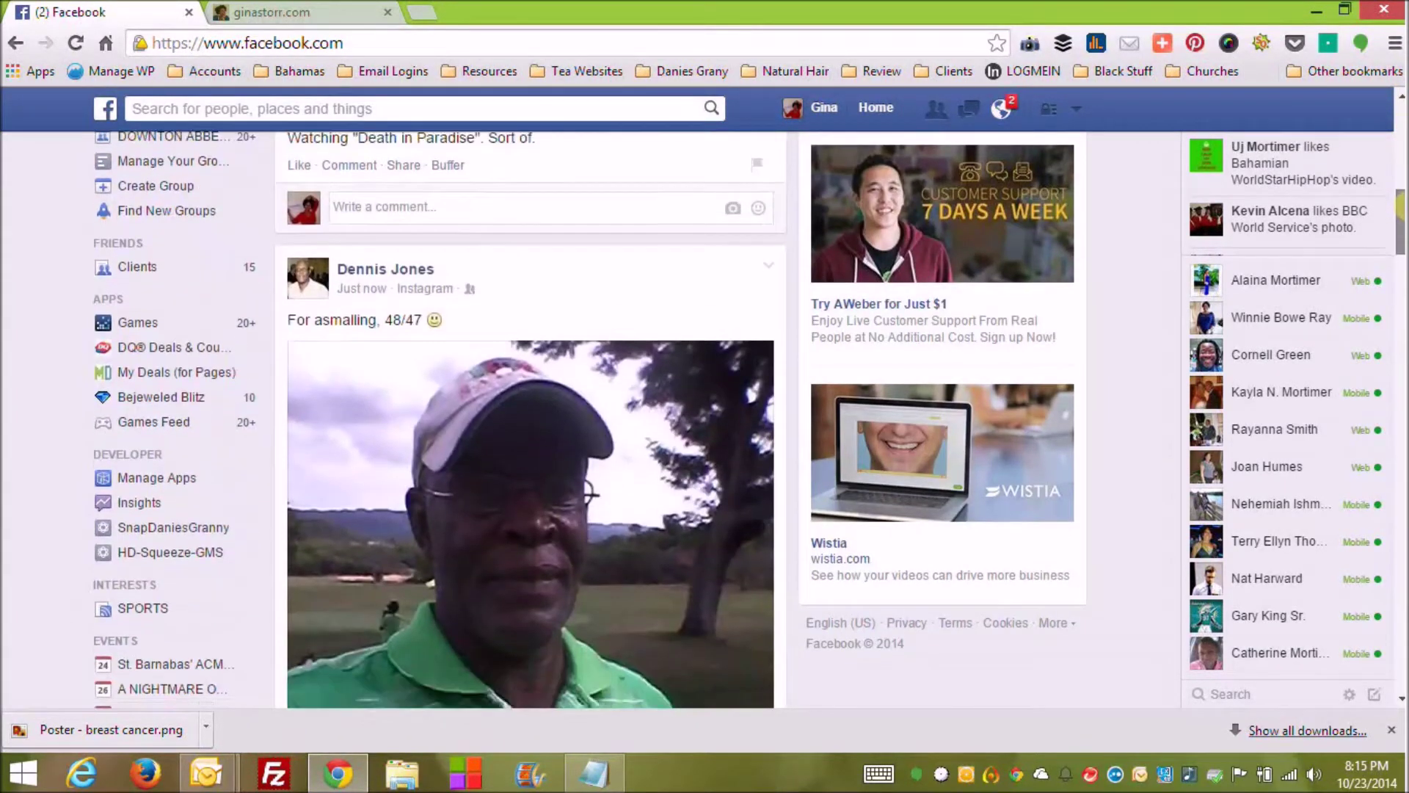
scroll(531, 418, up, 7)
scroll(531, 419, up, 1)
scroll(531, 418, down, 4)
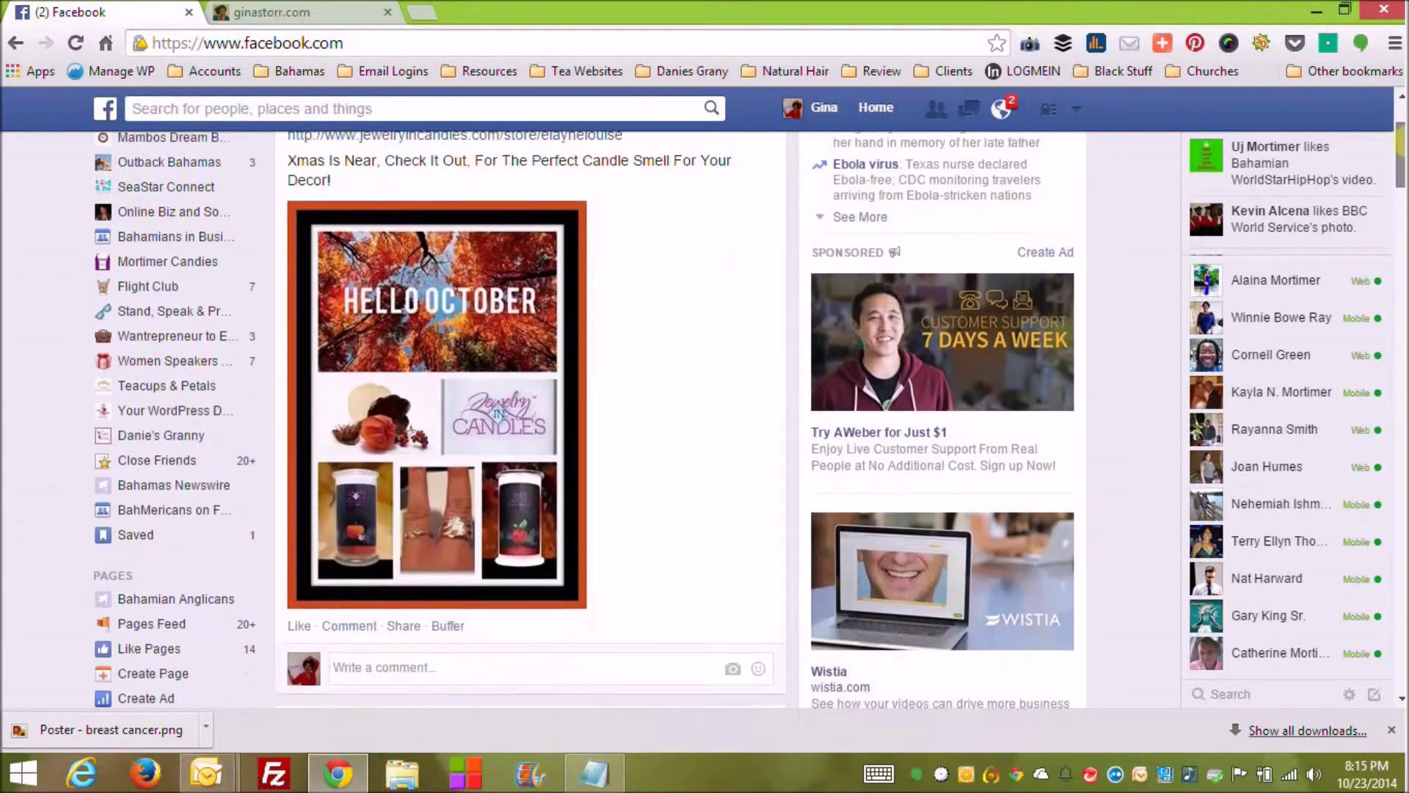
scroll(619, 390, down, 2)
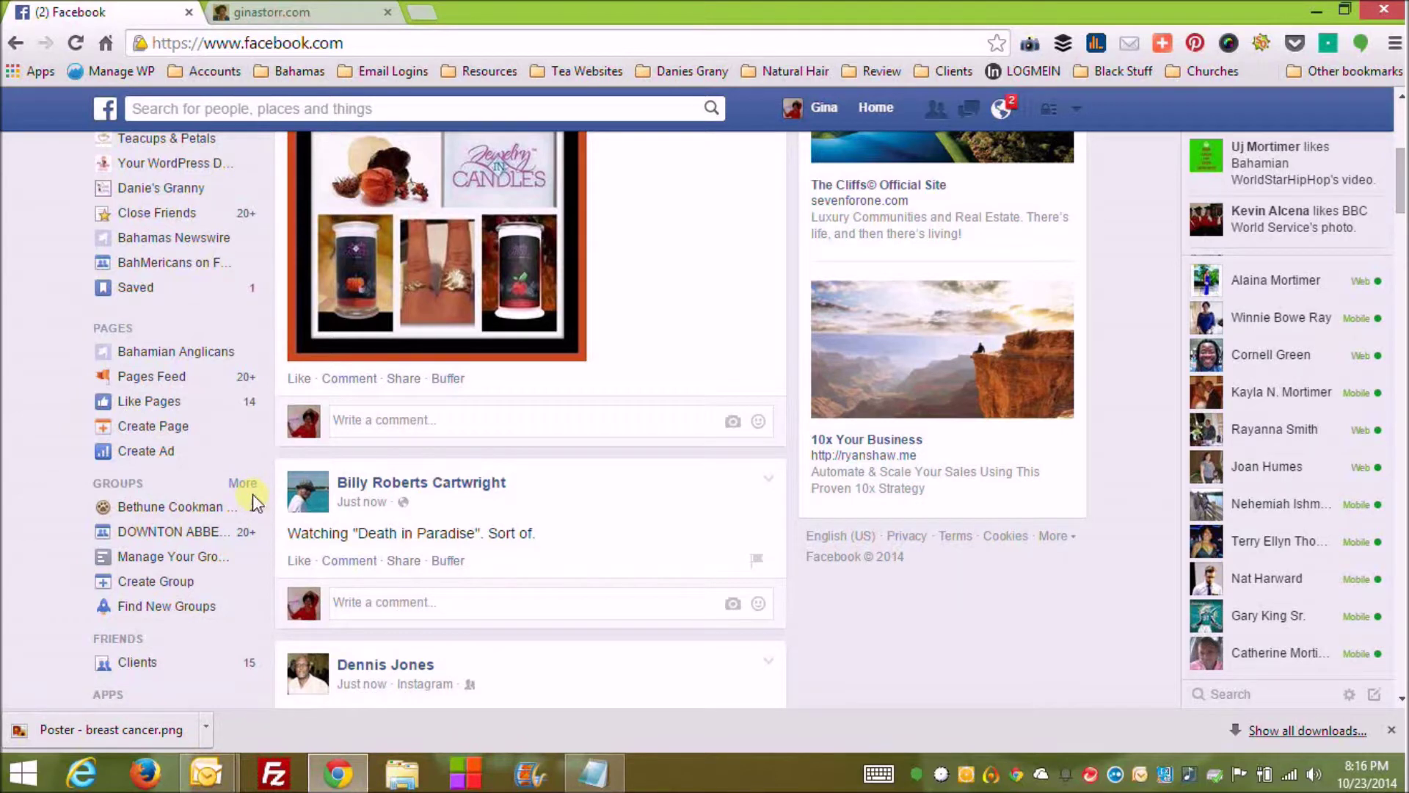
click(244, 487)
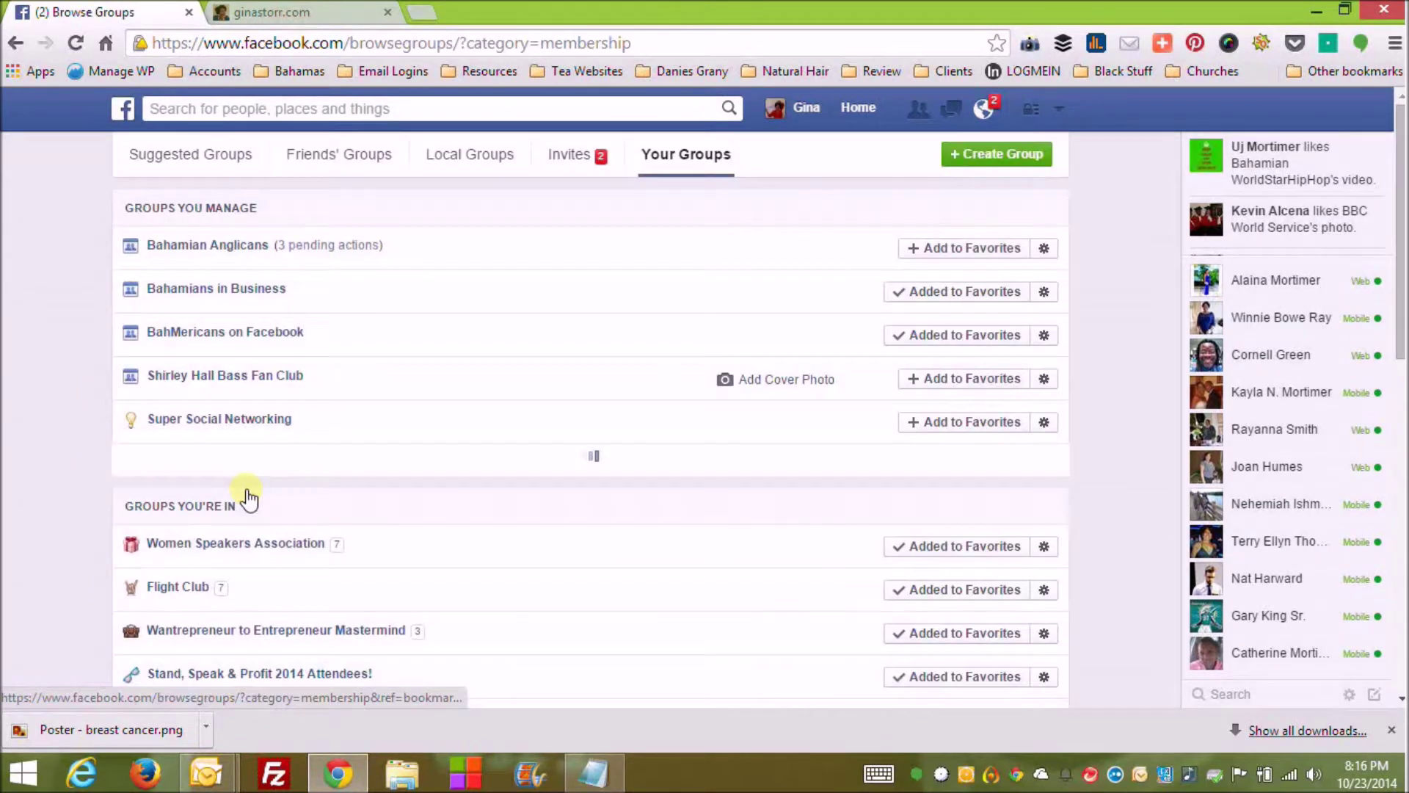
Start an Ask Question post in Bahamian Anglicans, then move to the Sugar Bay Events page.
click(239, 245)
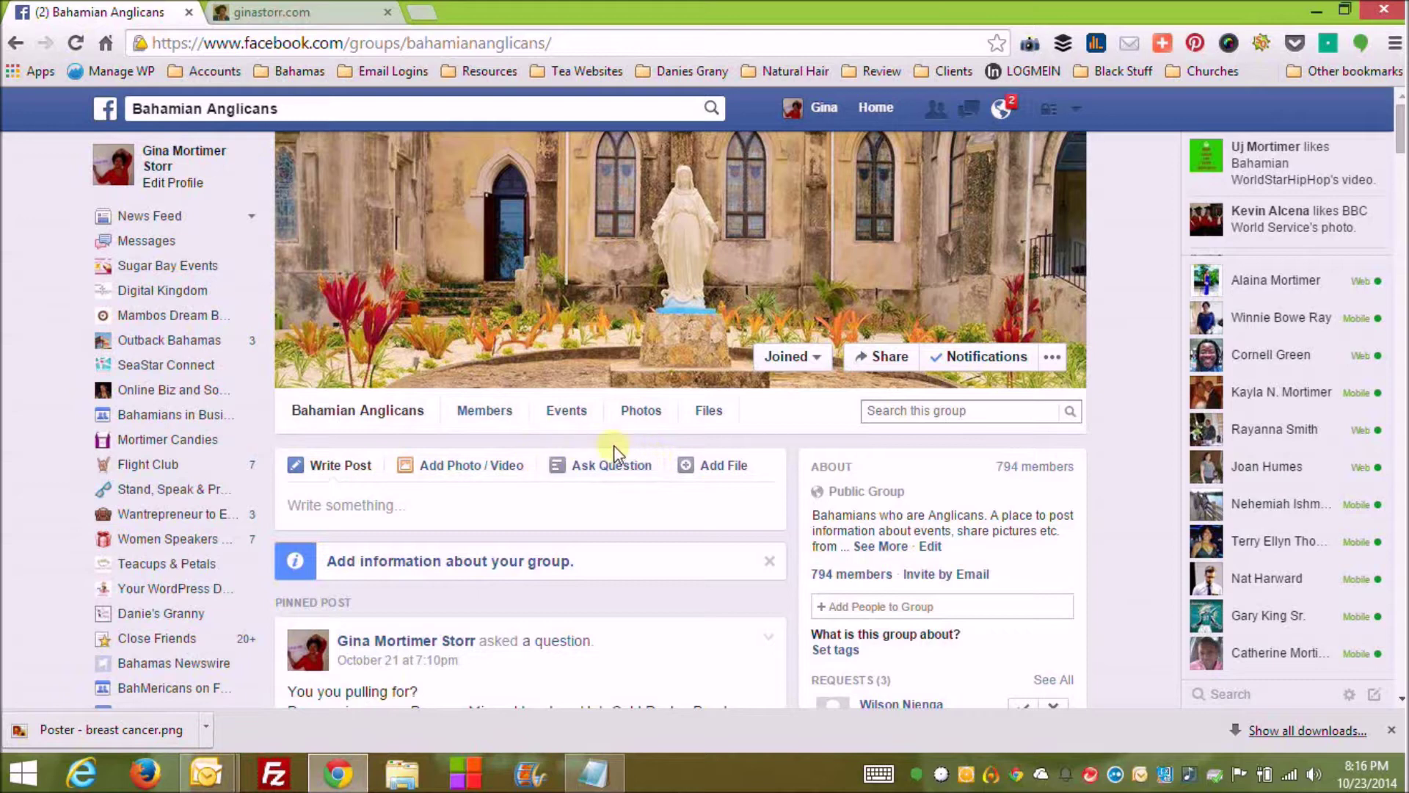
click(608, 478)
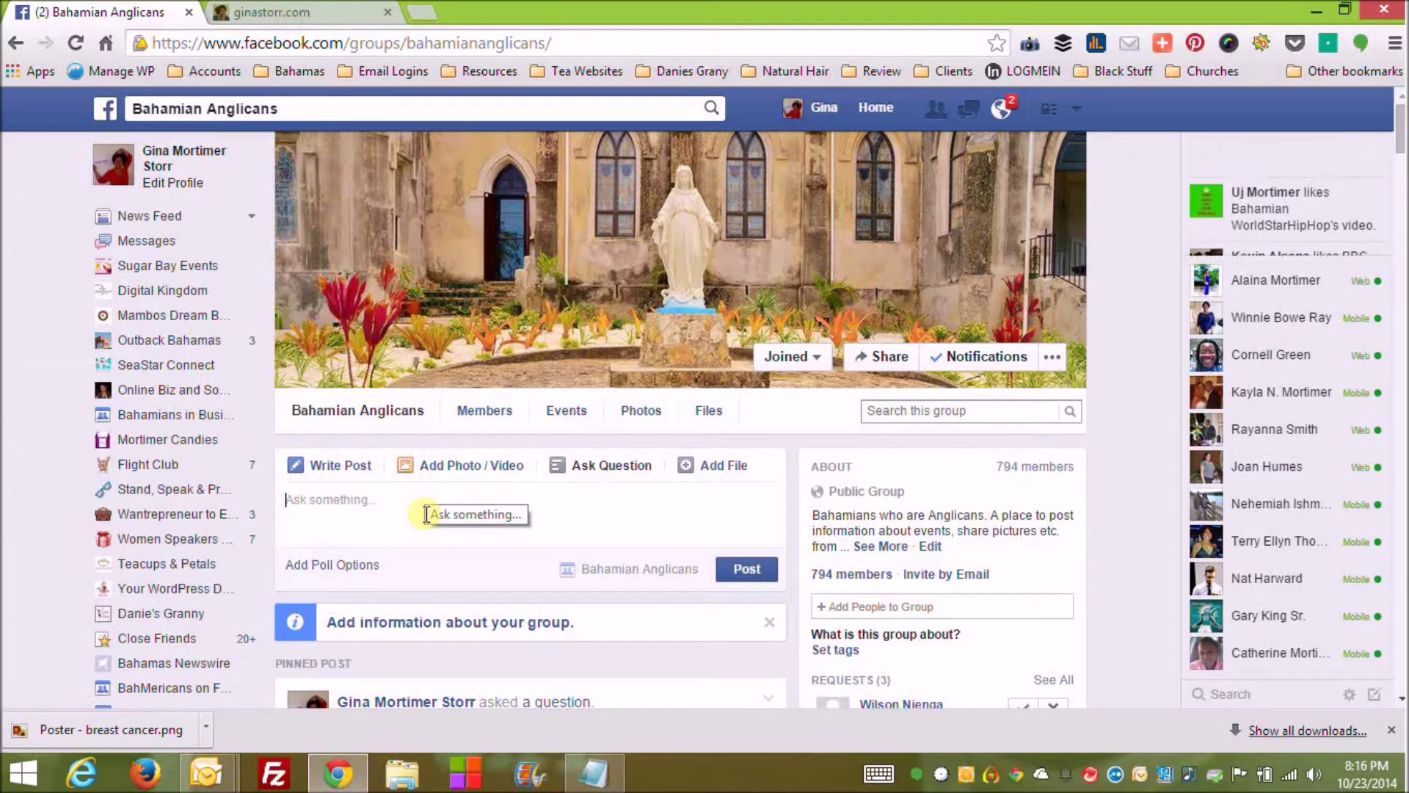
click(158, 270)
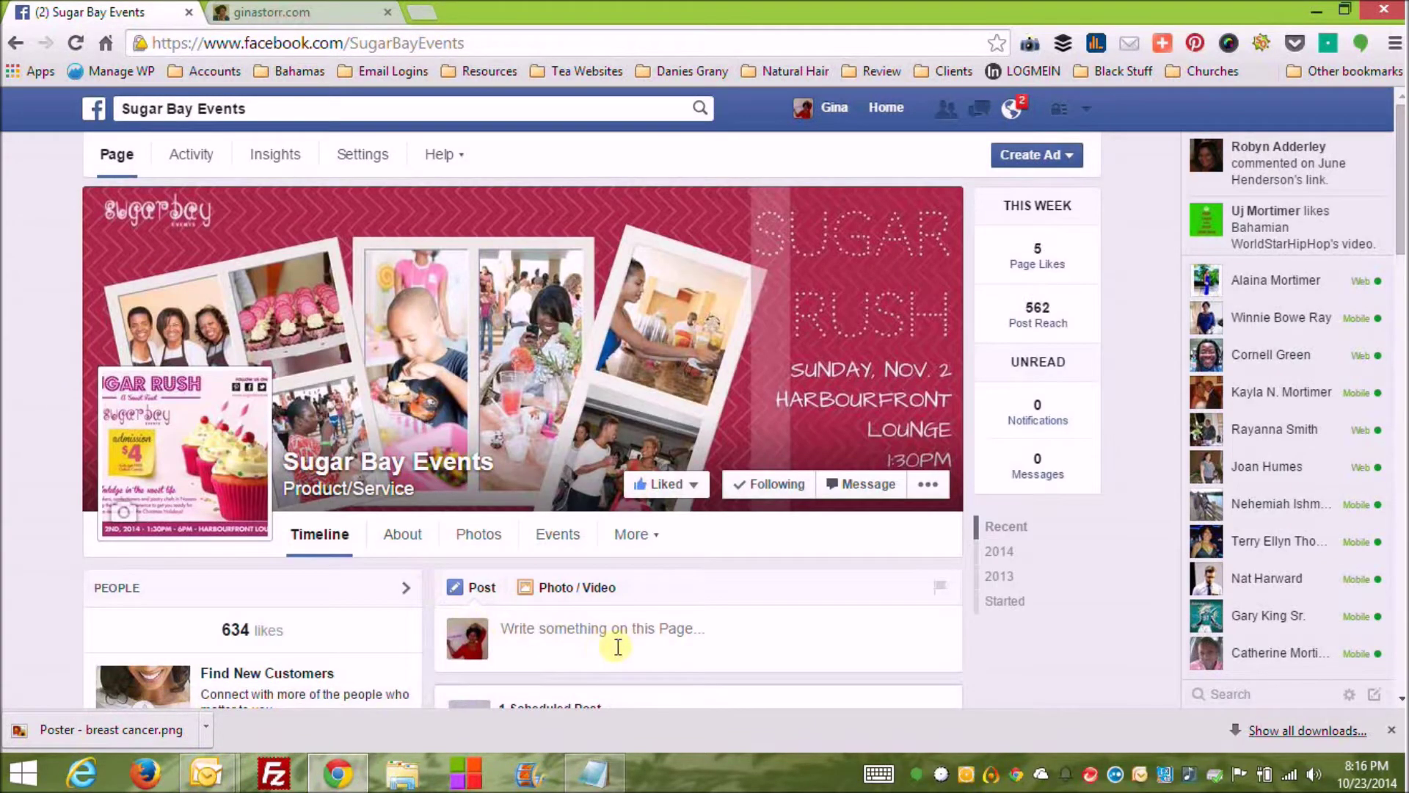
Set the composer to post as Sugar Bay Events instead of the personal profile.
click(939, 598)
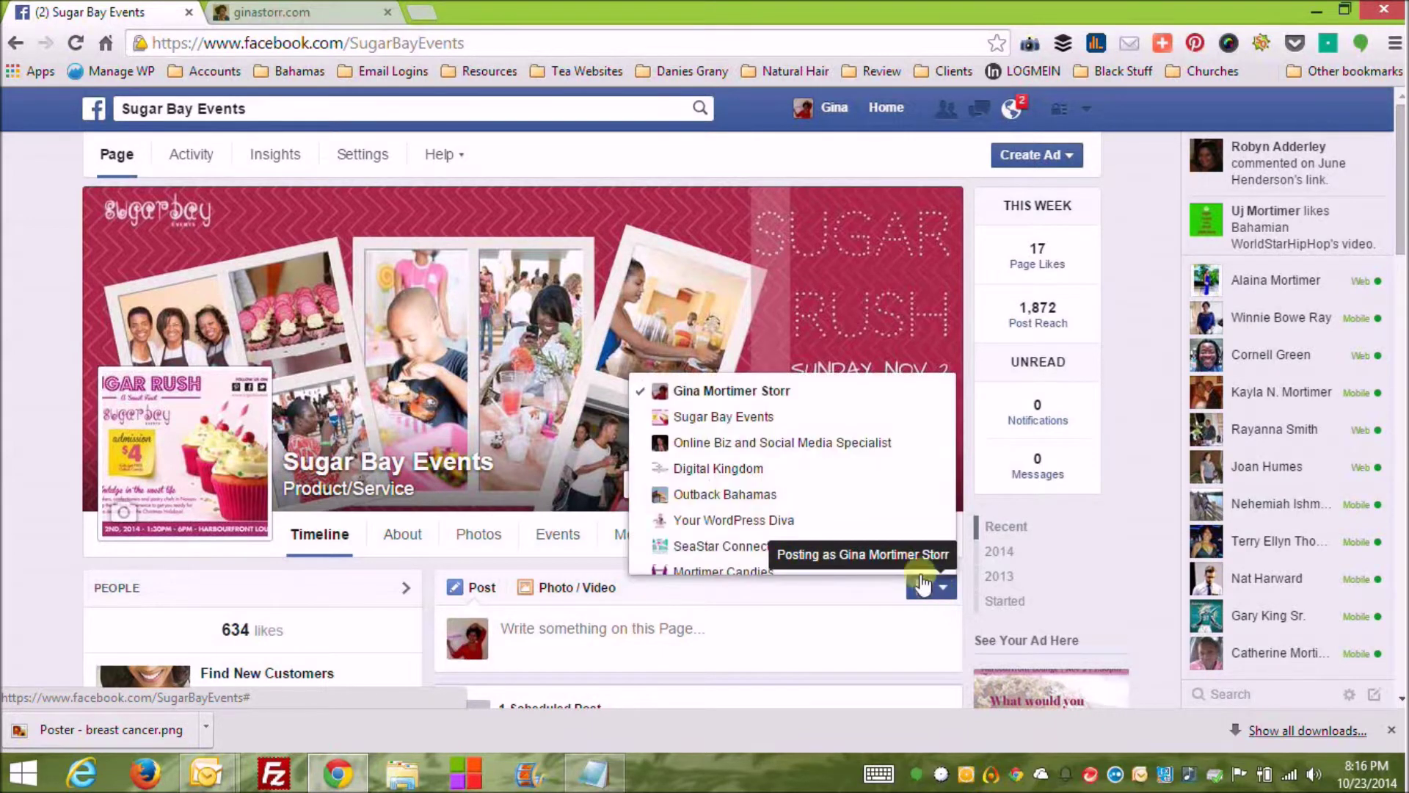
click(785, 411)
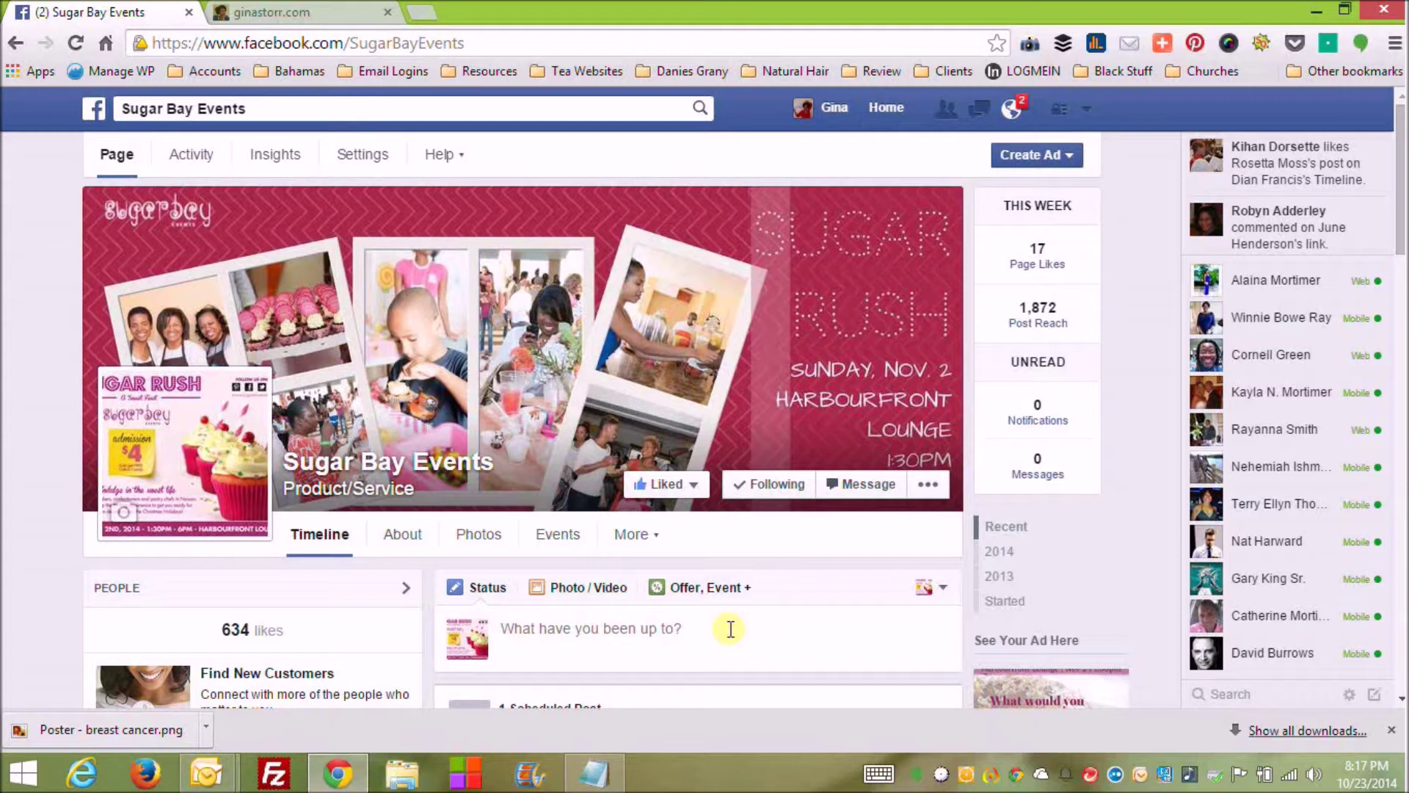
Inspect the 'Offer, Event +' link, select its parent <ul>, and bring up the saved Ask Question code.
right_click(698, 598)
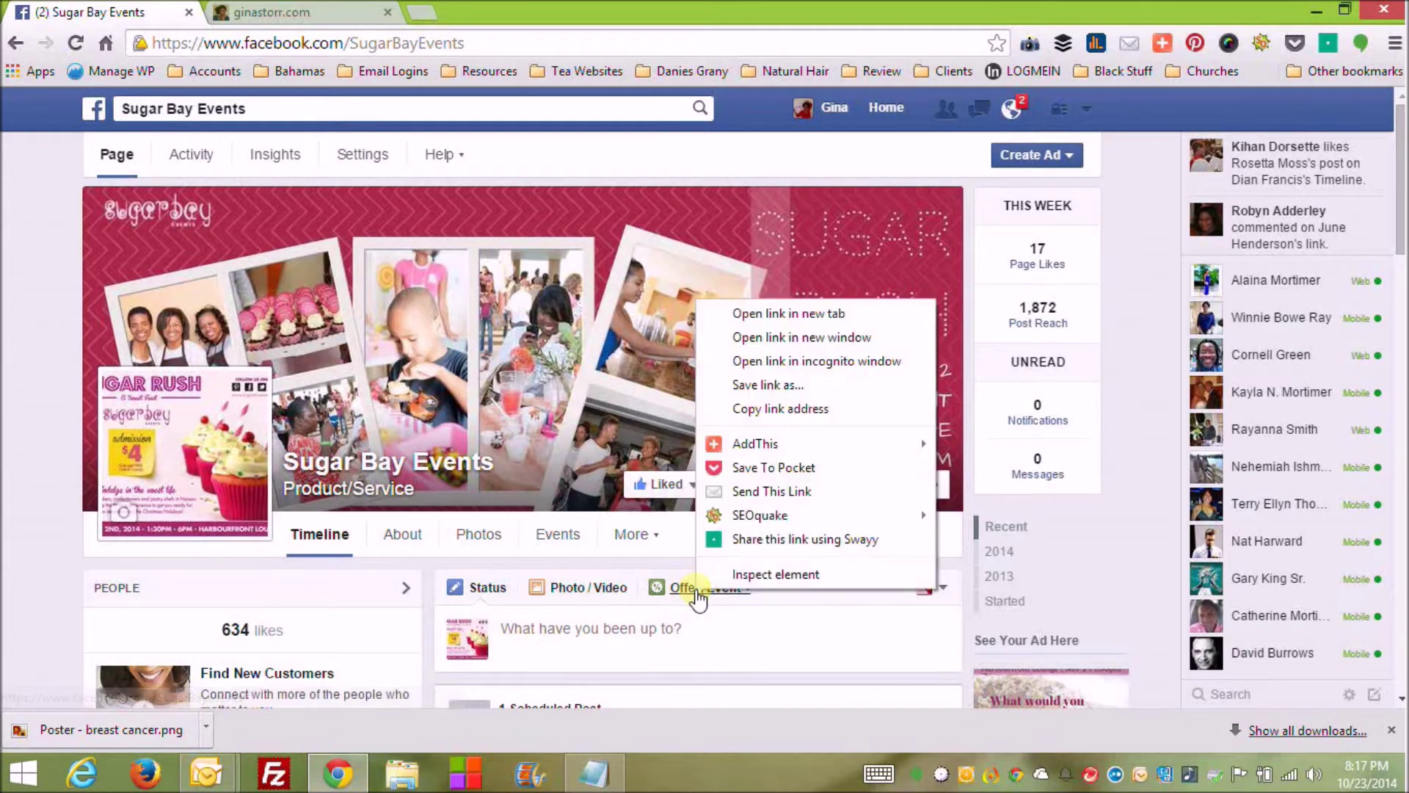
click(762, 574)
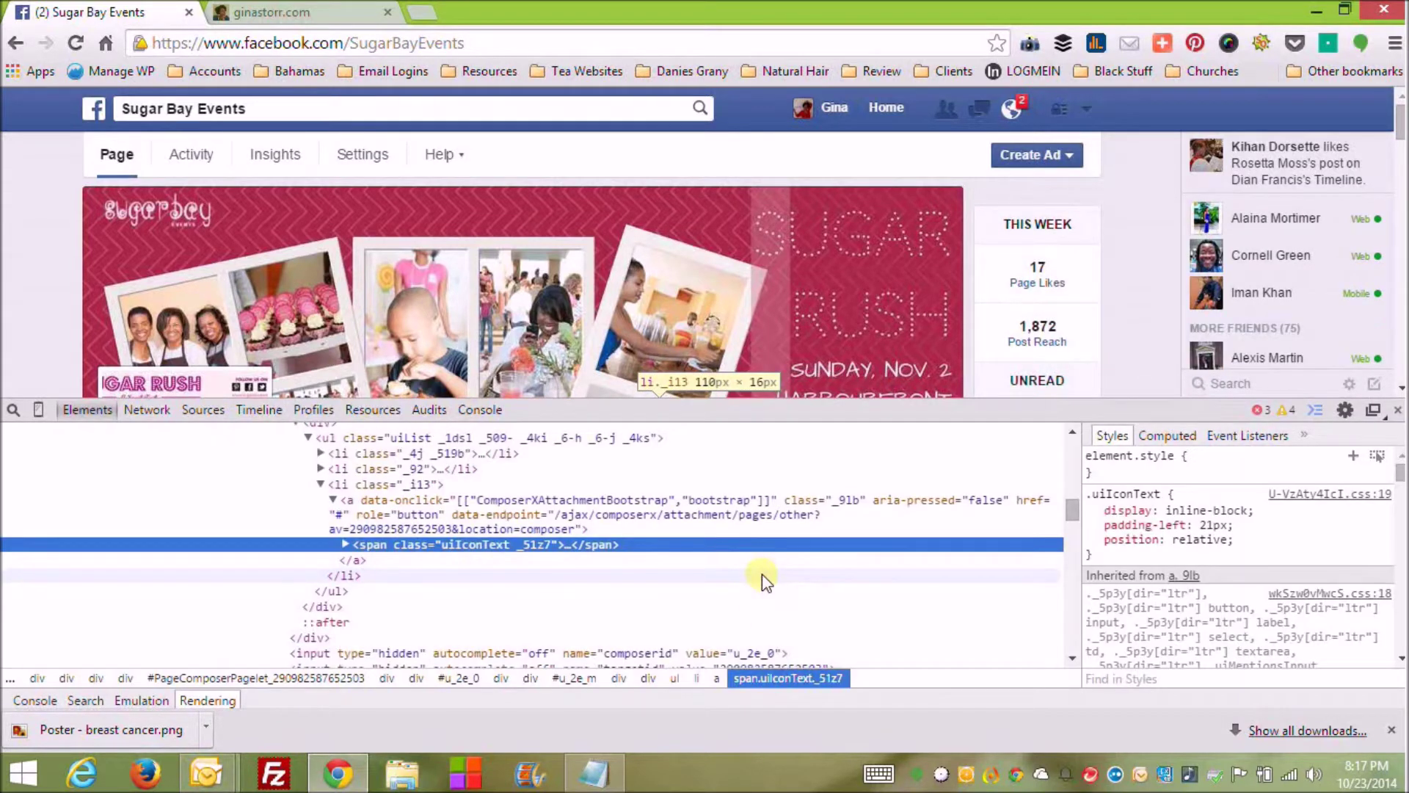
click(615, 440)
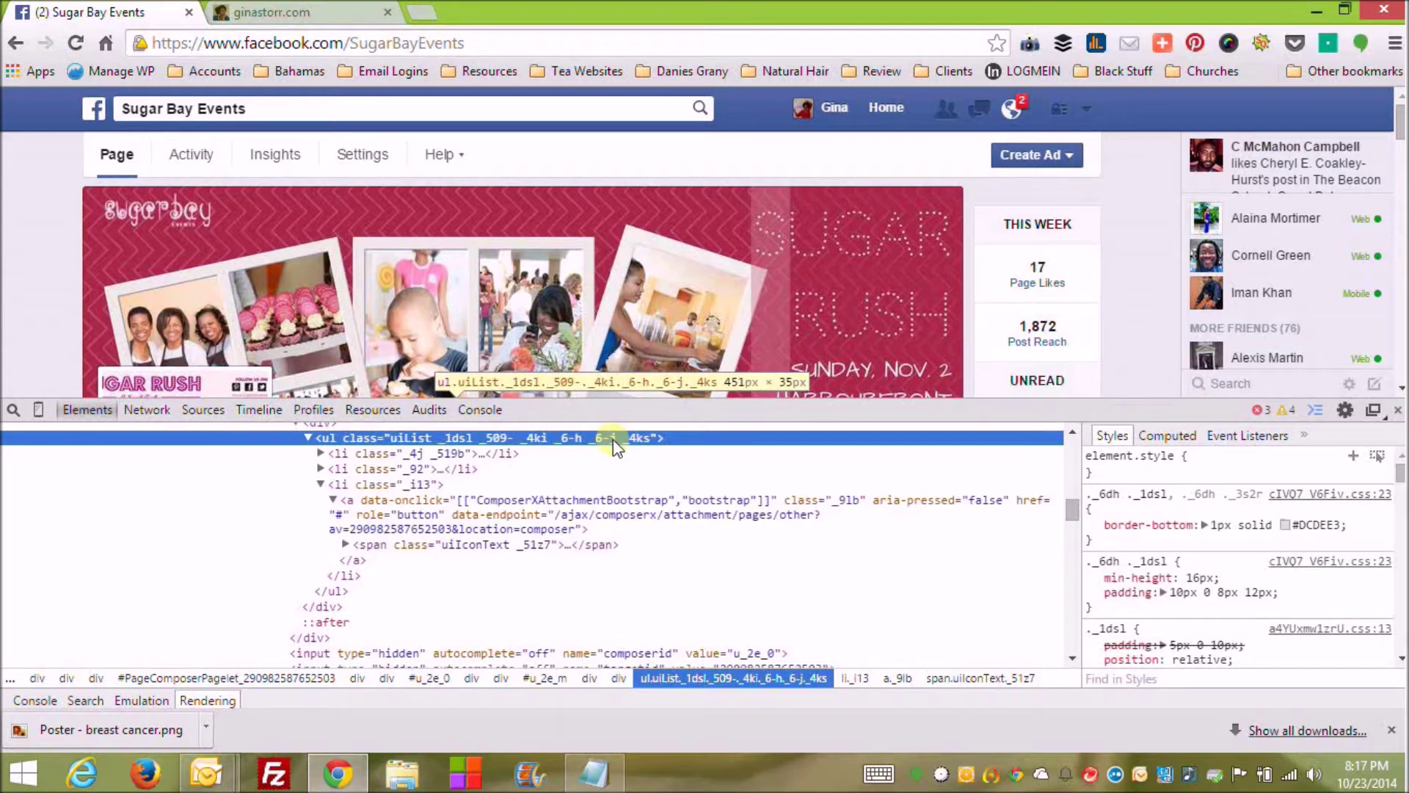
click(594, 774)
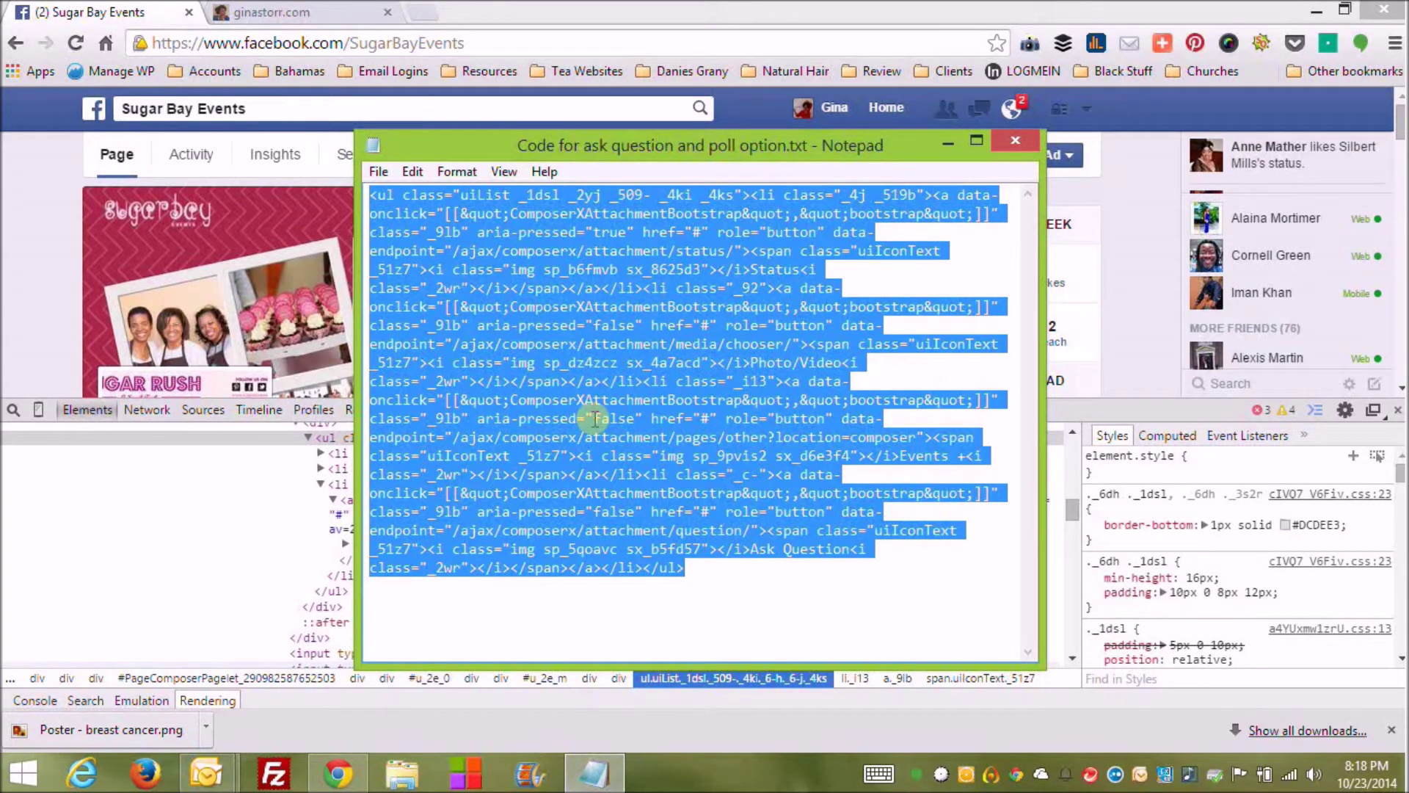
click(948, 140)
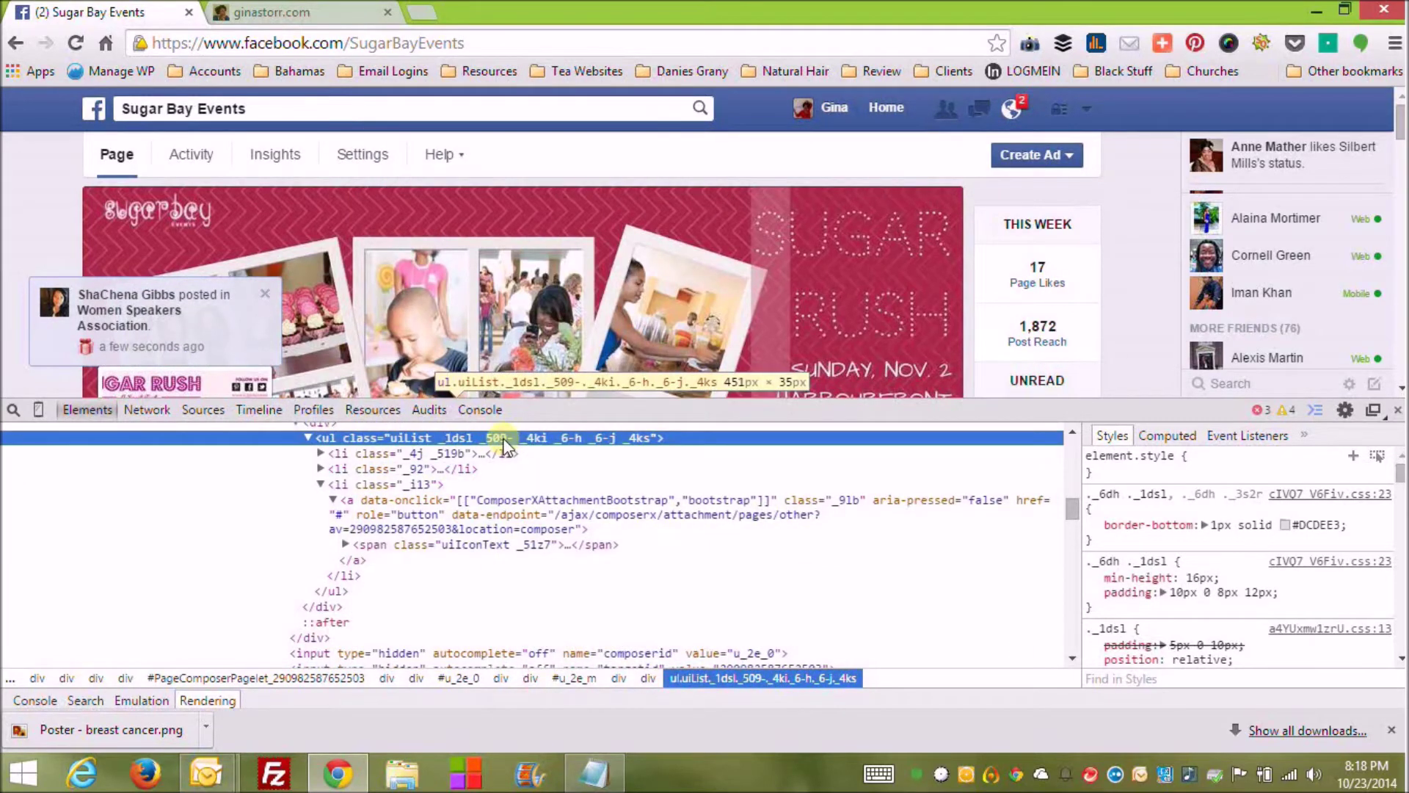
Replace the composer's <ul> HTML with the pasted Ask Question code, then close DevTools.
right_click(504, 445)
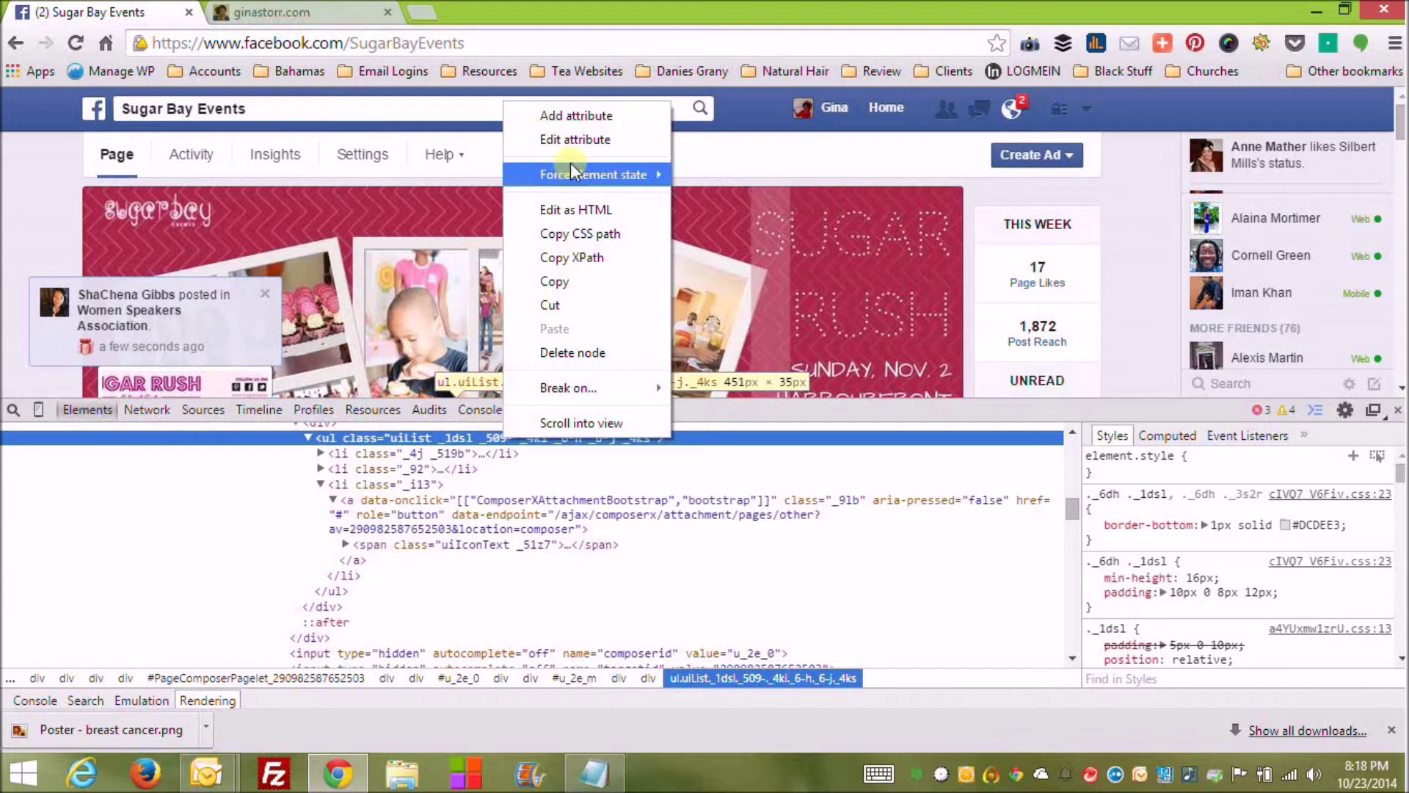
click(555, 206)
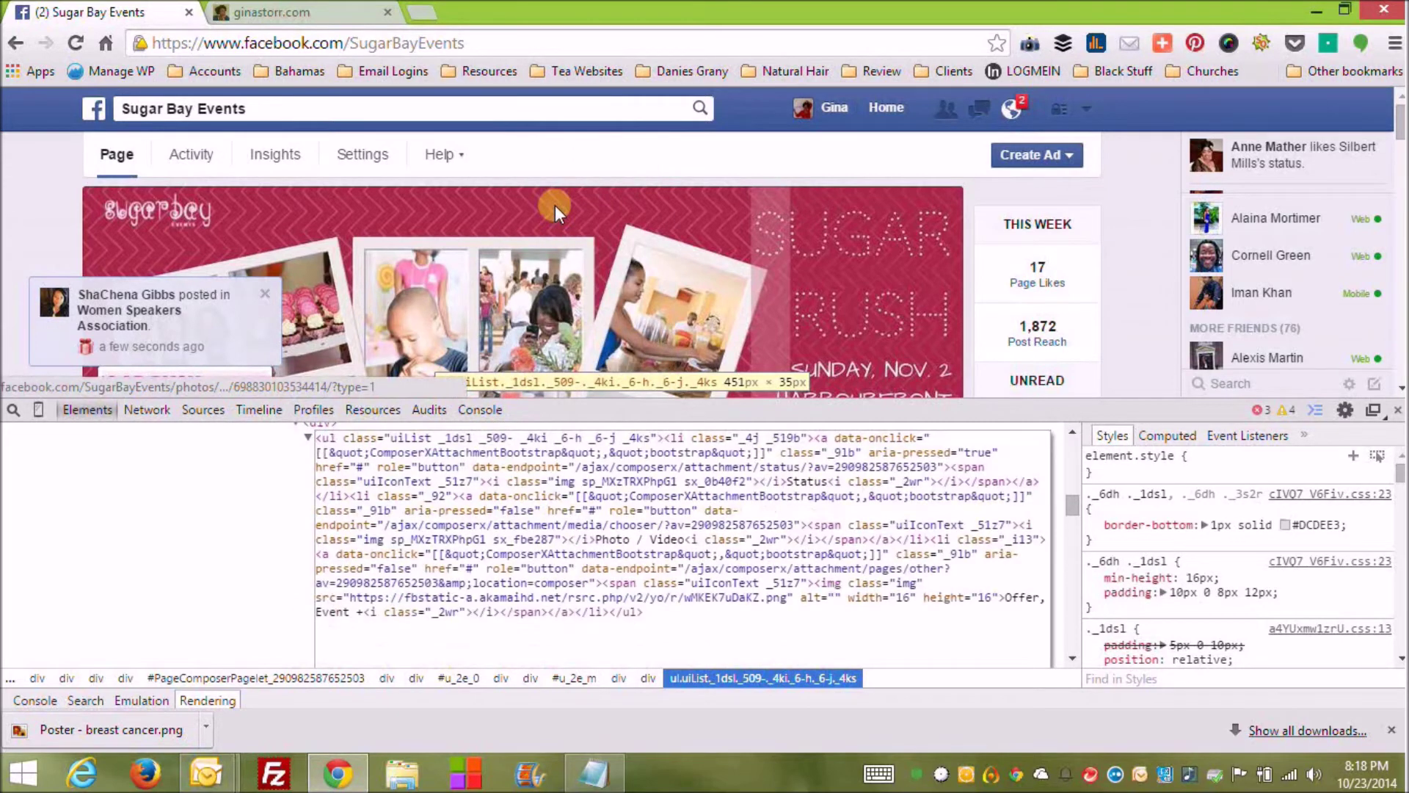
drag(316, 438, 667, 613)
text(<ul class="uiList _1dsl _2yj _509- _4ki _4ks"><li class="_4j _519b"><a data-onclick="[[&quot;ComposerXAttachmentBootstrap&quot;,&quot;bootstrap&quot;]]" class="_91b" aria-pressed="true" href="#" role="button" data-endpoint="/ajax/composerx/attachment/status/"><span class="uiIconText _51z7"><i class="img sp_b6fmvb sx_8625d3"></i>Status<i class="_2wr"></i></span></a></li><li class="_92"><a data-onclick="[[&quot;ComposerXAttachmentBootstrap&quot;,&quot;bootstrap&quot;]]" class="_91b" aria-pressed="false" href="#" role="button" data-endpoint="/ajax/composerx/attachment/media/chooser/"><span class="uiIconText _51z7"><i class="img sp_dz4zcz sx_4a7acd"></i>Photo/Video<i class="_2wr"></i></span></a></li><li class="_i13"><a data-onclick="[[&quot;ComposerXAttachmentBootstrap&quot;,&quot;bootstrap&quot;]]" class="_91b" aria-pressed="false" href="#" role="button" data-endpoint="/ajax/composerx/attachment/pages/other?location=composer"><span class="uiIconText _51z7"><i class="img sp_9pvis2 sx_d6e3f4"></i>Events +<i class="_2wr"></i></span></a></li><li class="_c-"><a data-onclick="[[&quot;ComposerXAttachmentBootstrap&quot;,&quot;bootstrap&quot;]]" class="_91b" aria-pressed="false" href="#" role="button" data-endpoint="/ajax/composerx/attachment/question/"><span class="uiIconText _51z7"><i class="img sp_5qoavc sx_b5fd57"></i>Ask Question<i class="_2wr"></i></span></a></li></ul>)
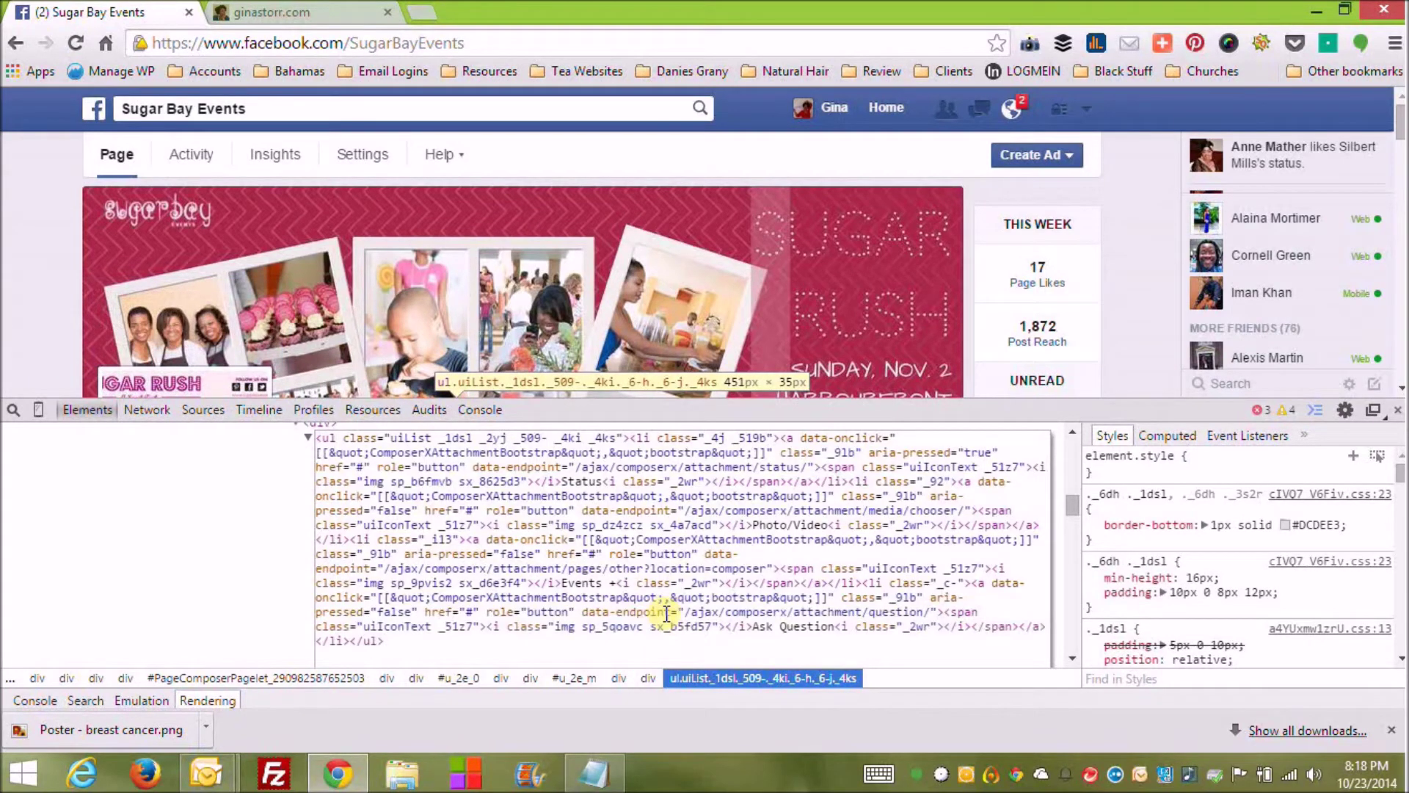
click(1397, 411)
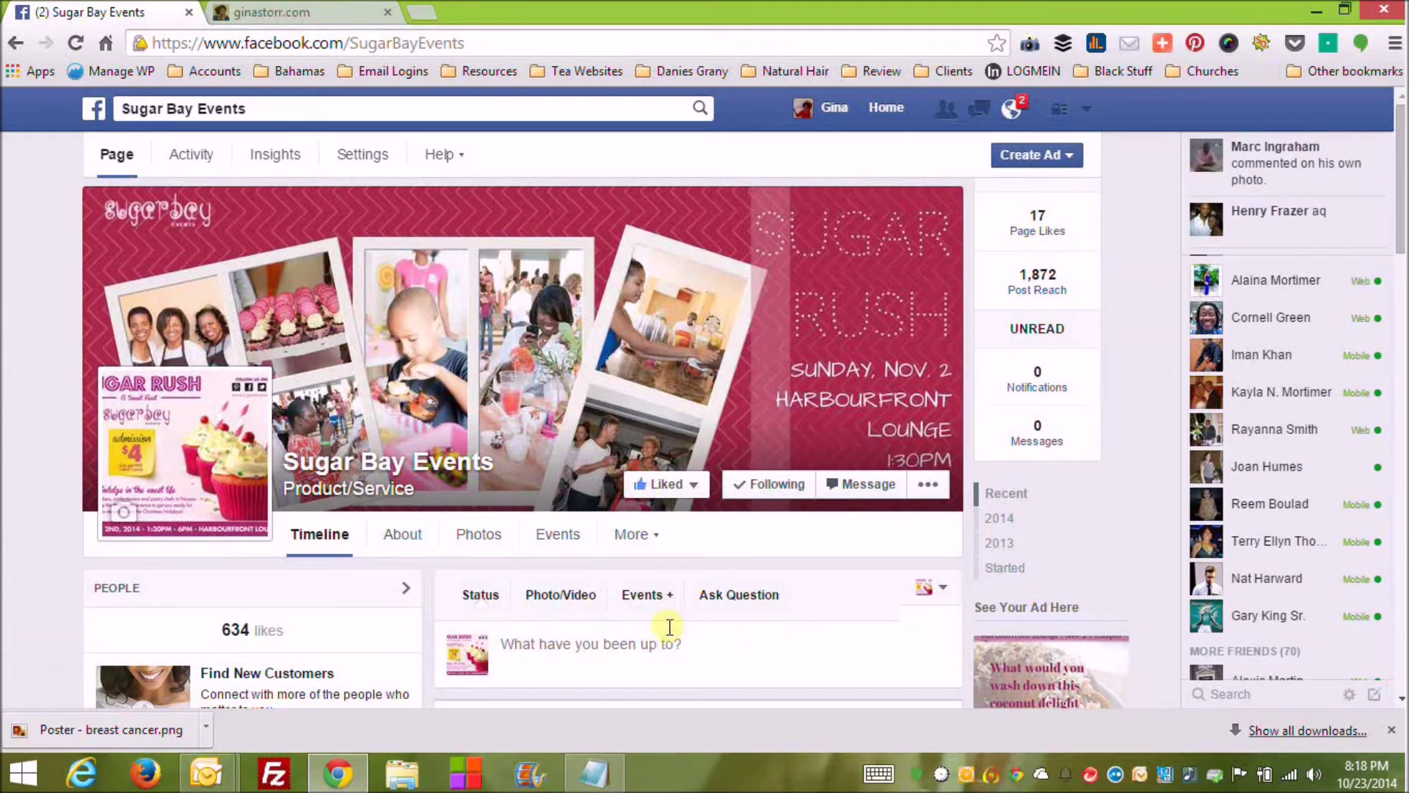
Expand the #SugarRush2 question poll with '9 More...' to show all twelve treat options.
scroll(693, 628, down, 3)
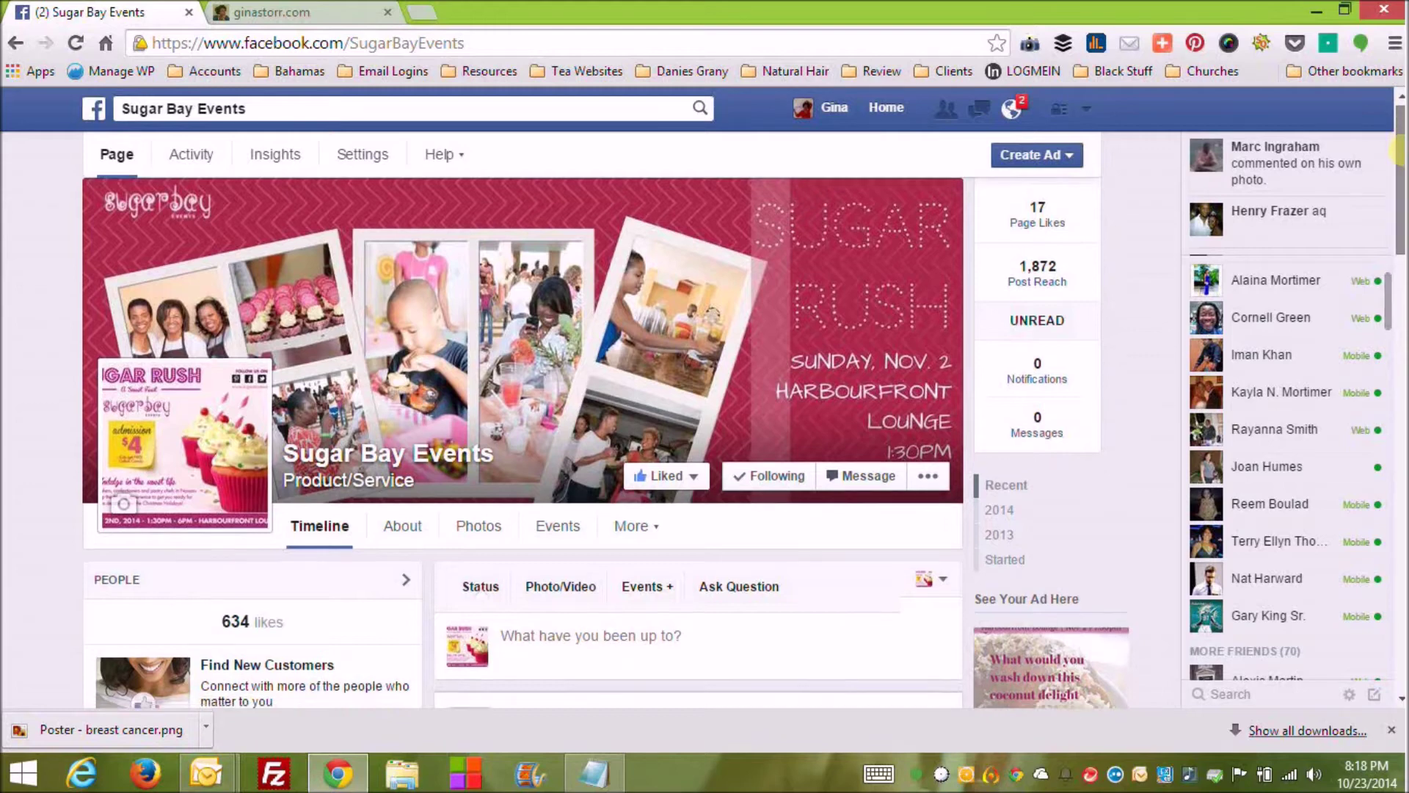
scroll(698, 441, down, 3)
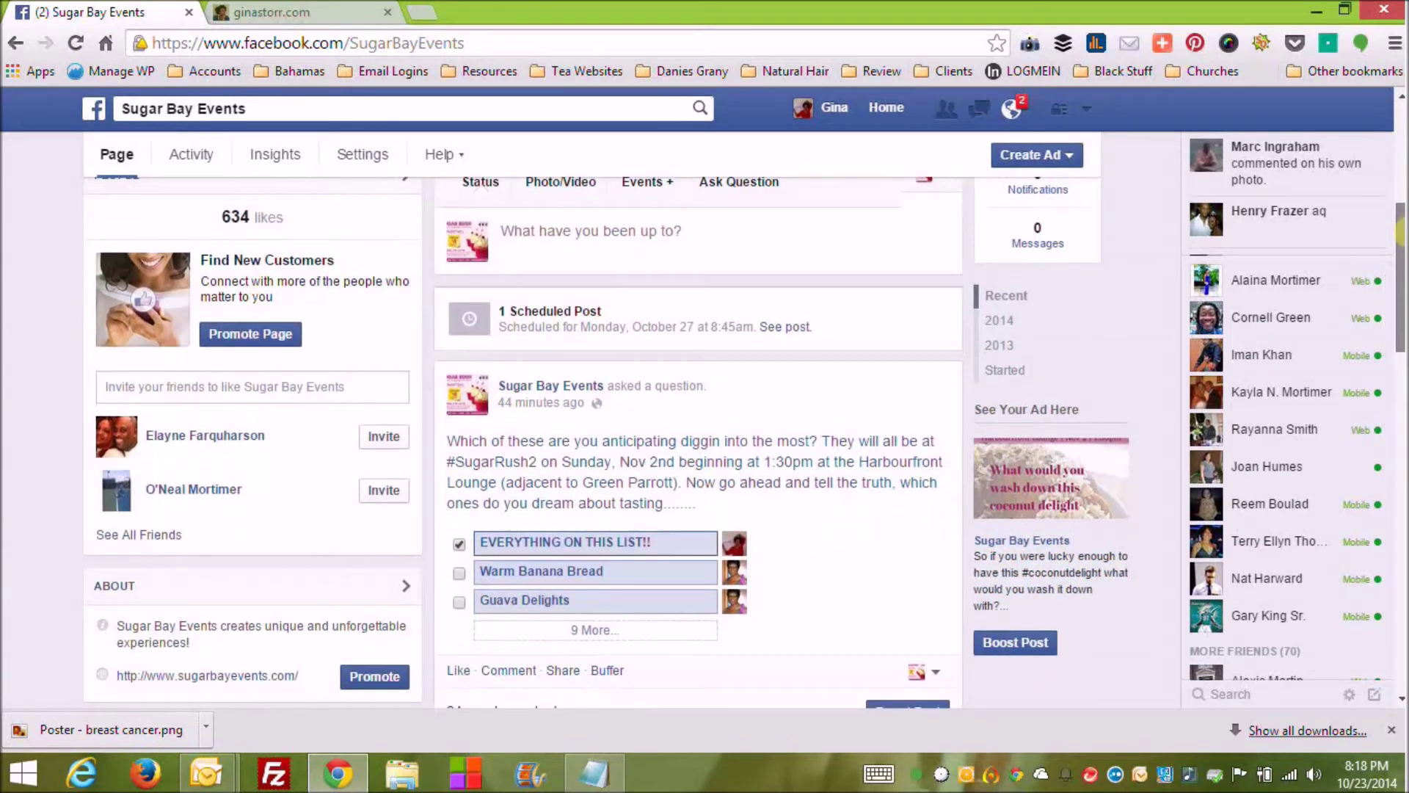
scroll(697, 440, down, 1)
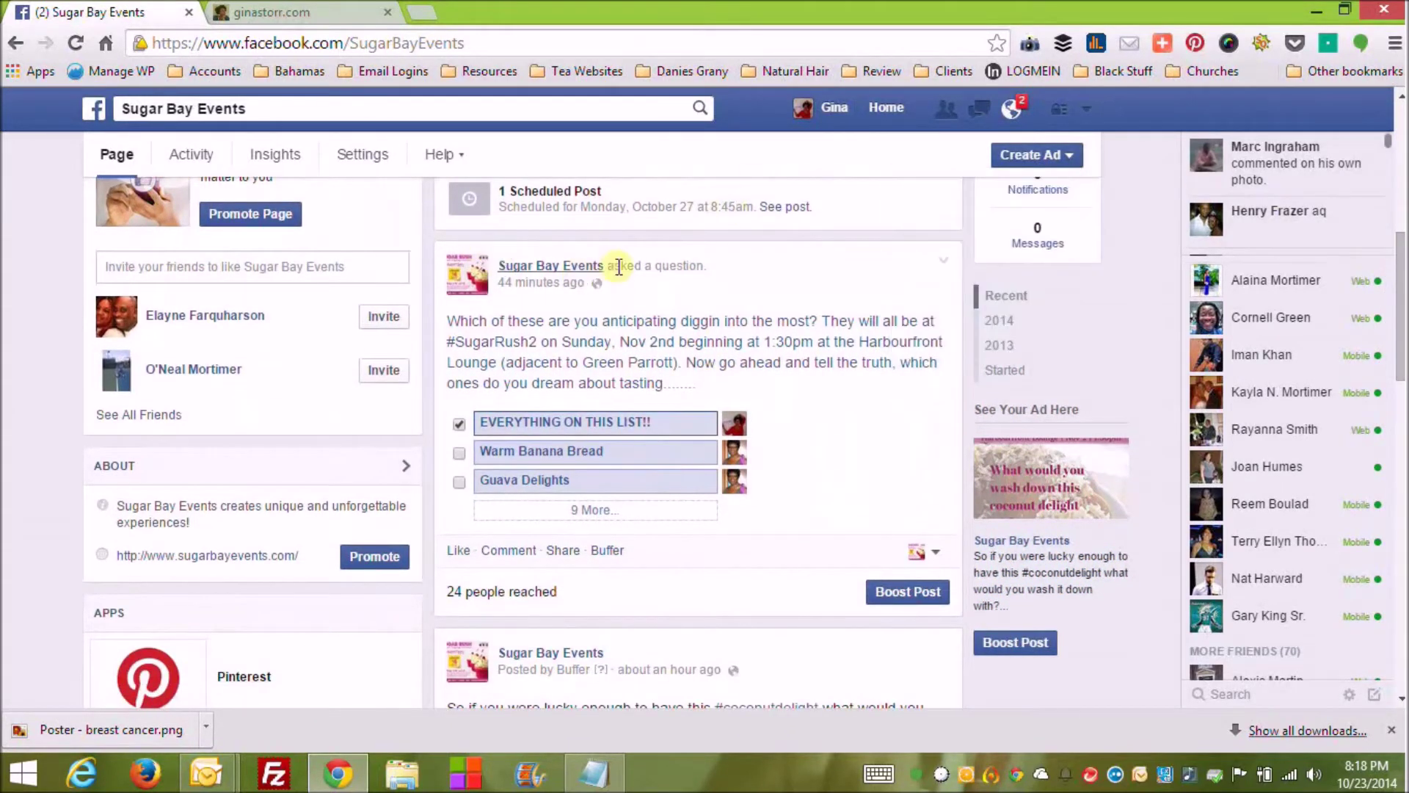
click(593, 511)
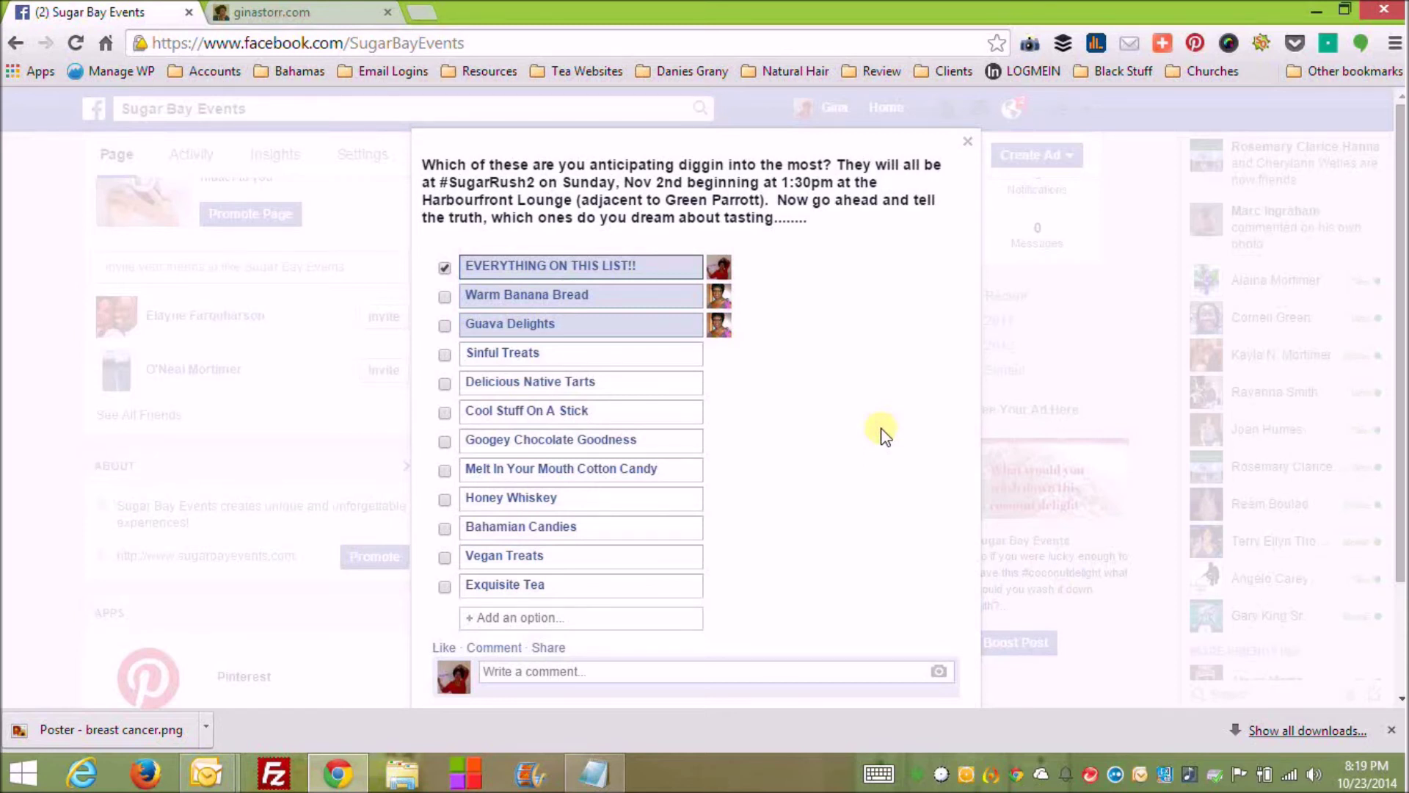
Close the poll, return to the Facebook home feed, and go back to the ginastorr.com tab.
click(967, 141)
click(883, 106)
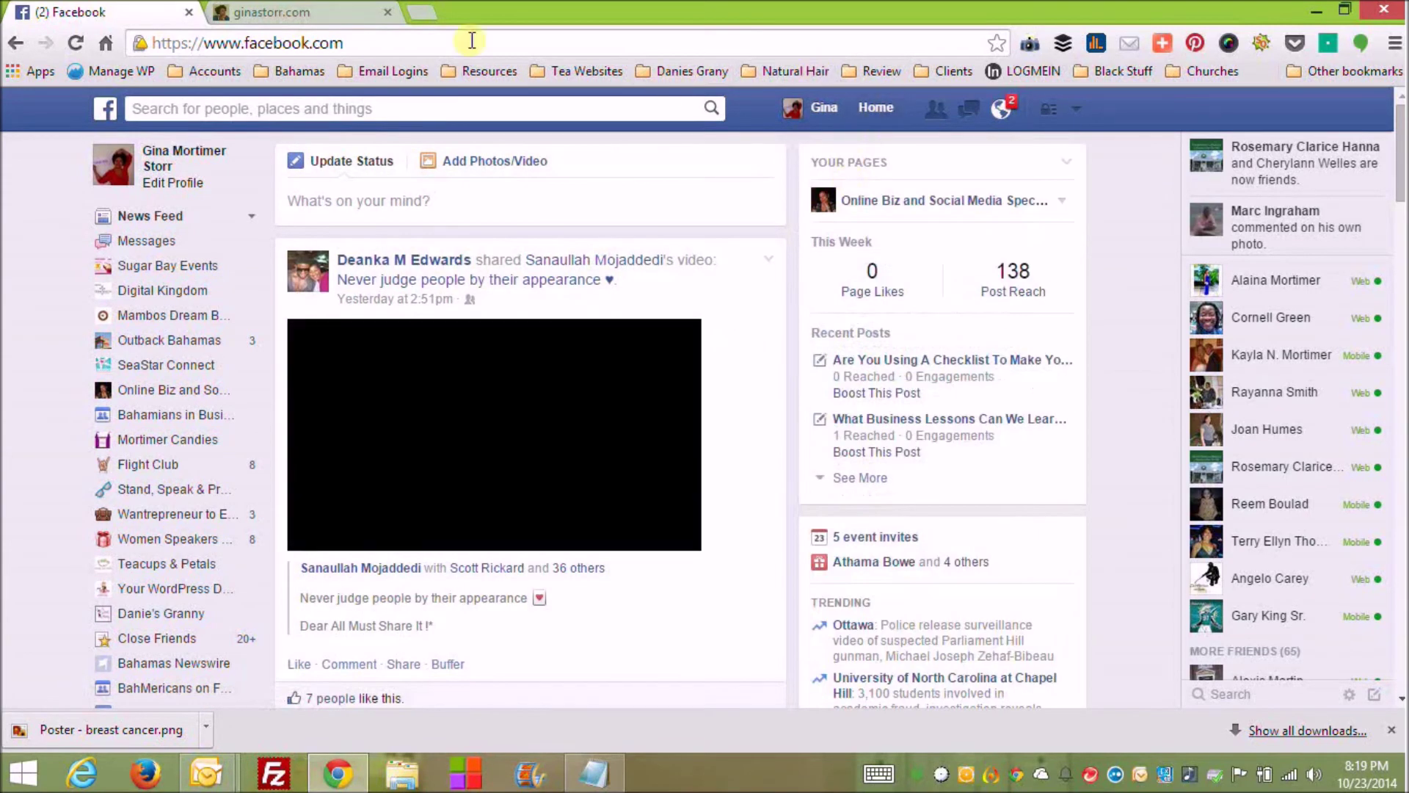
click(298, 12)
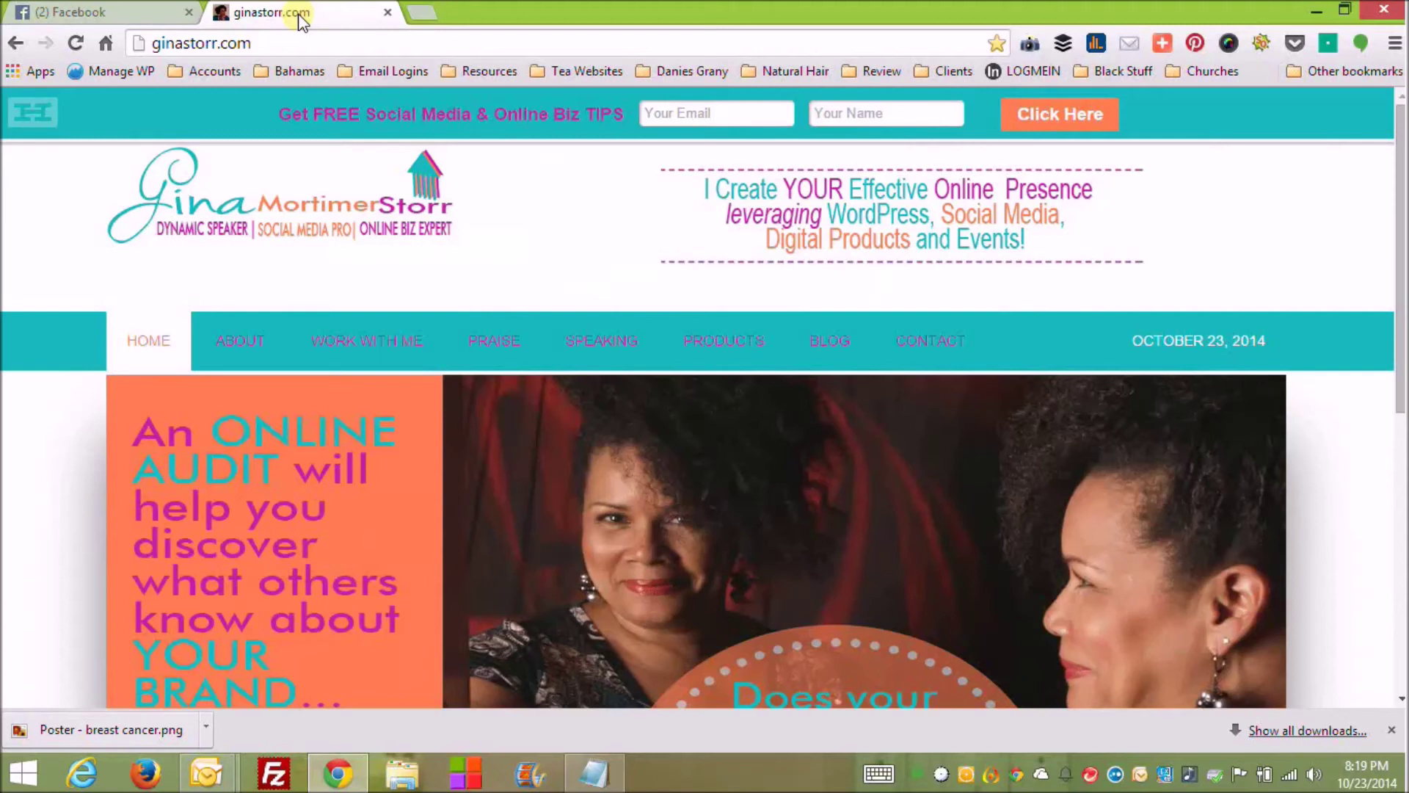